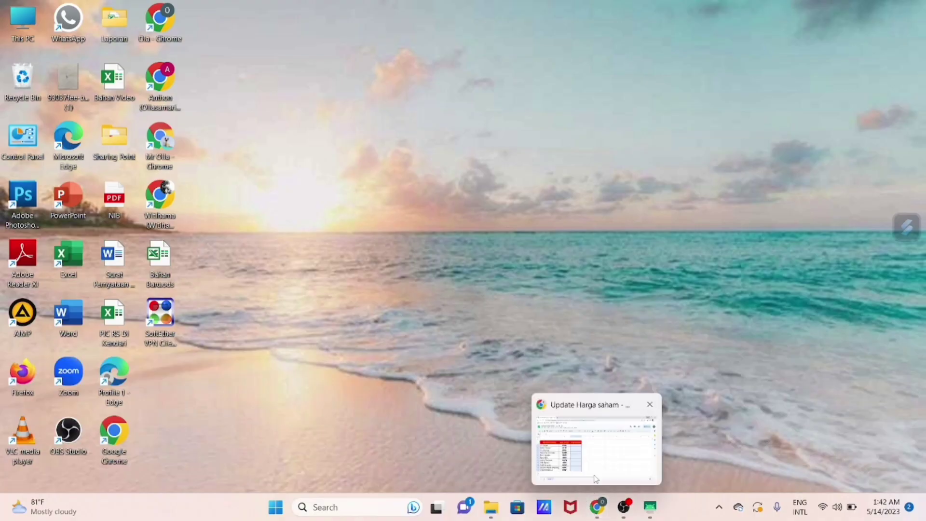
Bring up the Update Harga saham spreadsheet in Chrome and clear the Price Update column selection.
left_click(596, 477)
left_click(417, 225)
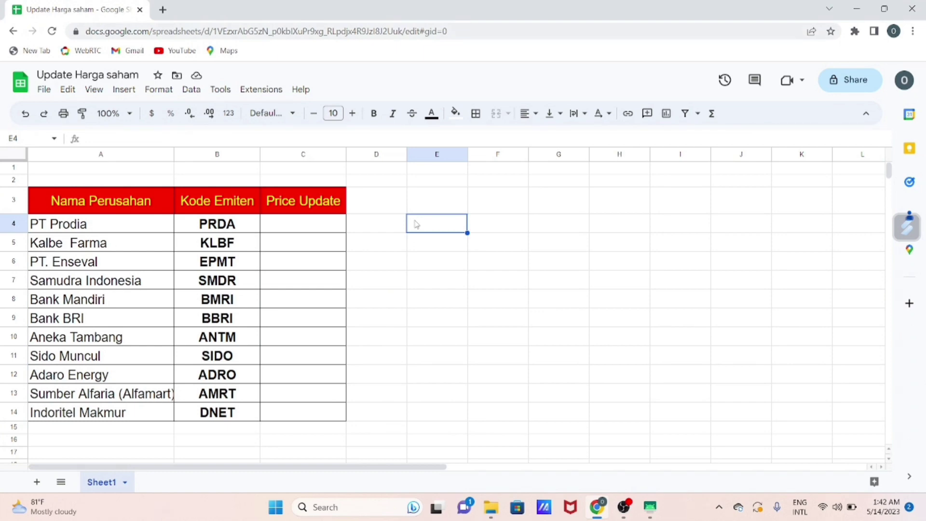
left_click(395, 242)
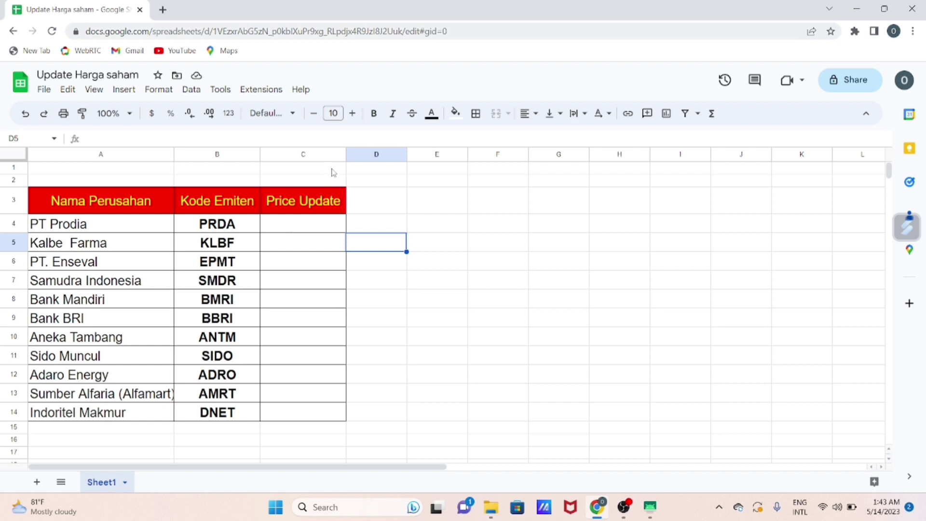
left_click(276, 230)
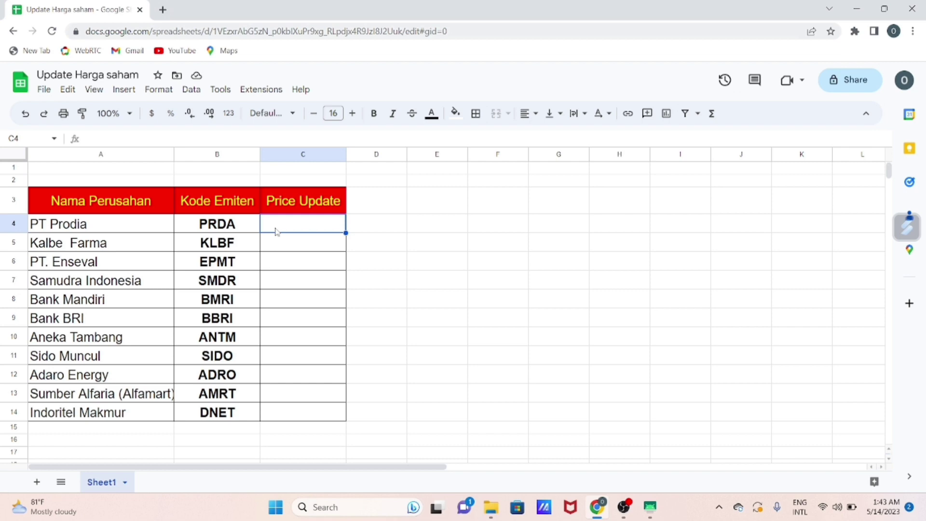
Enter =GOOGLEFINANCE(B4,"Price") in C4 so PT Prodia's PRDA price shows 5,600.00.
type("=")
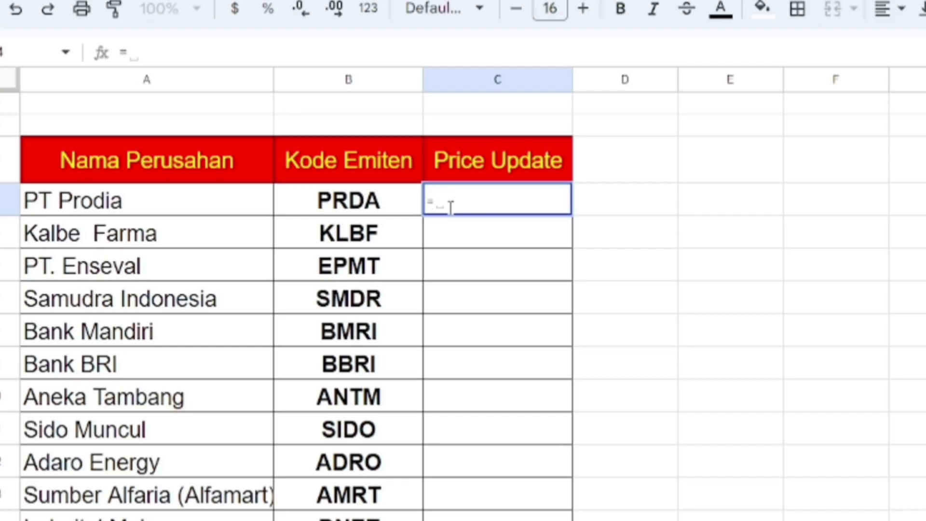
type("go")
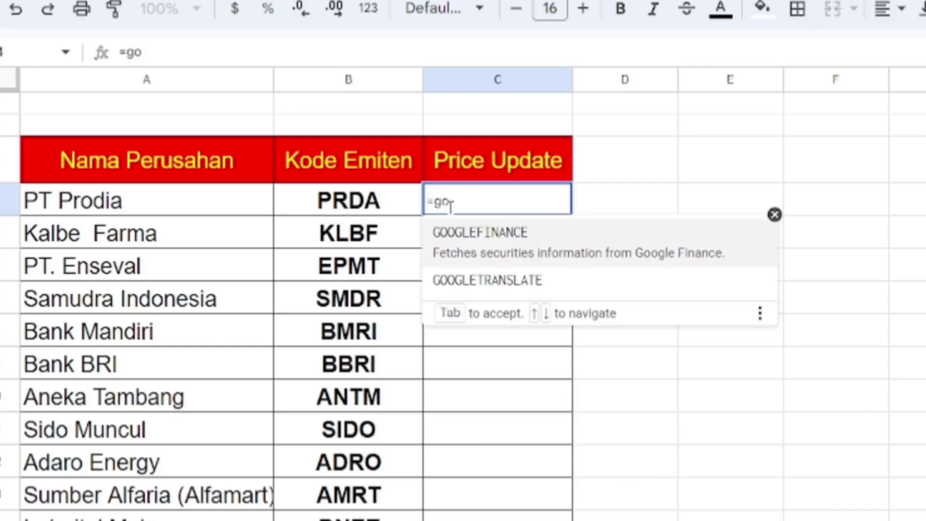
left_click(480, 246)
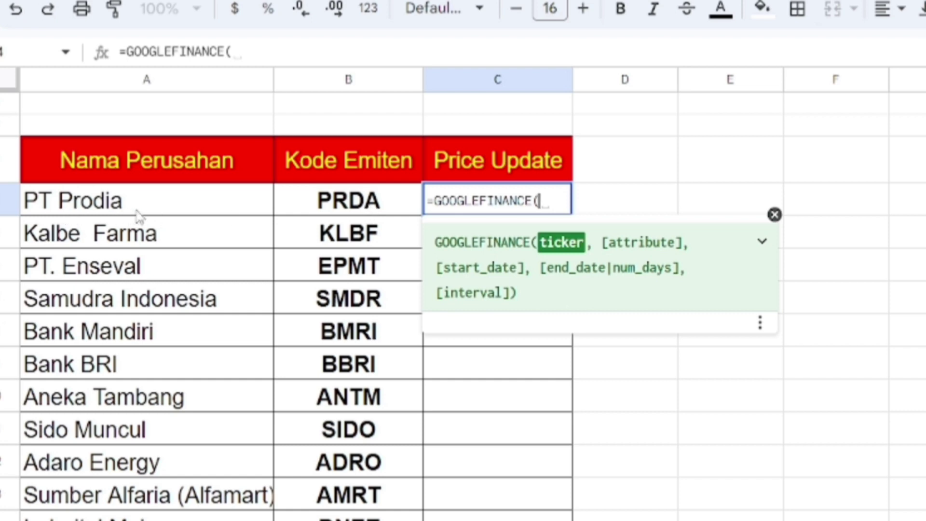
left_click(371, 213)
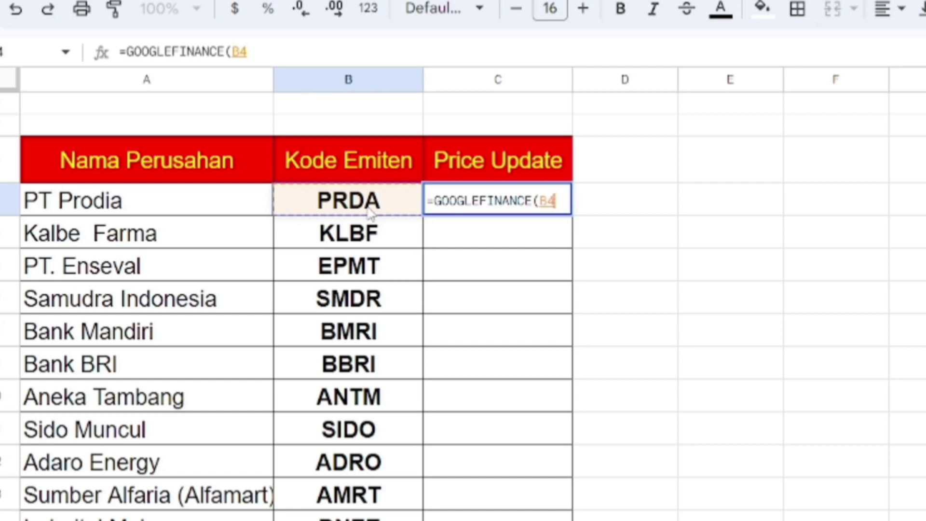
type(",")
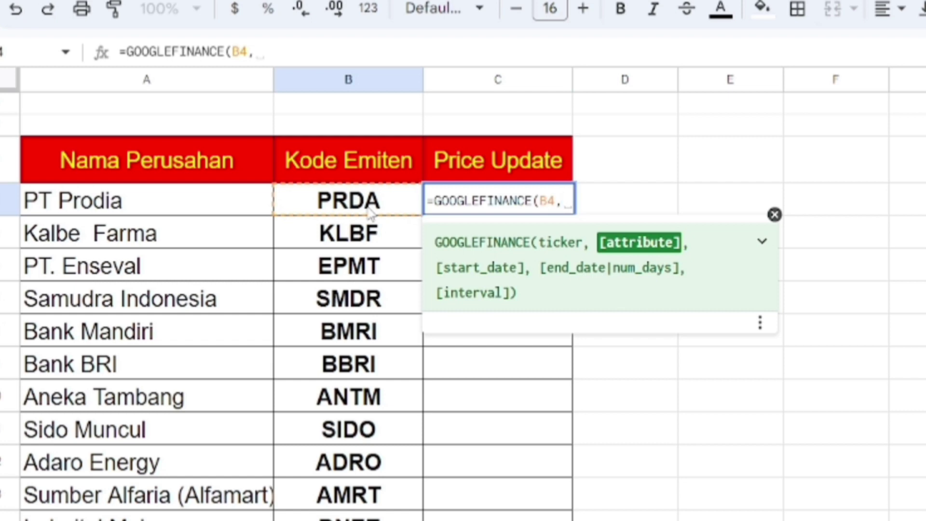
type("\"\"")
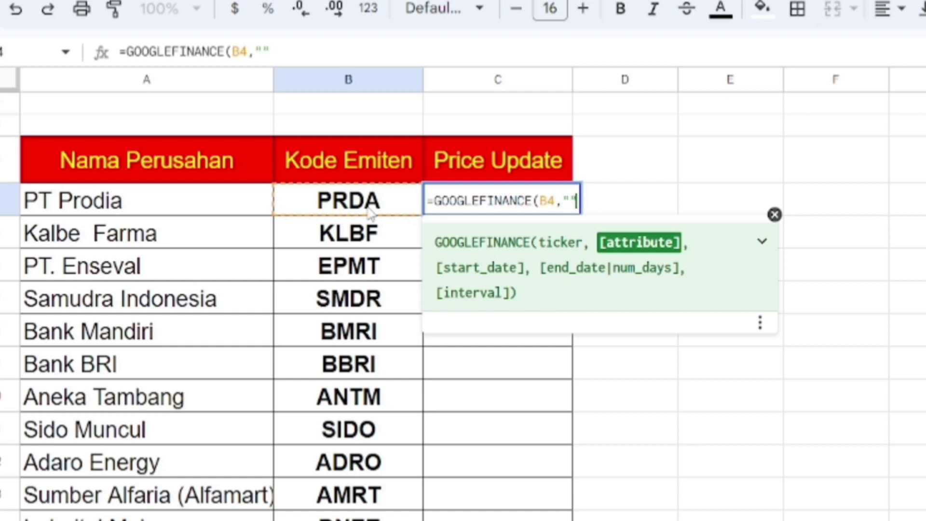
key("BackSpace")
type("P")
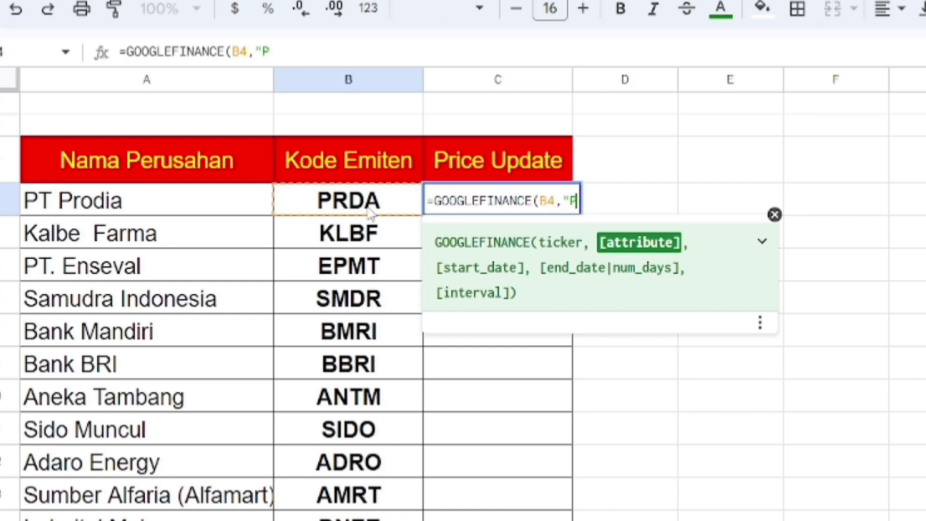
type("r")
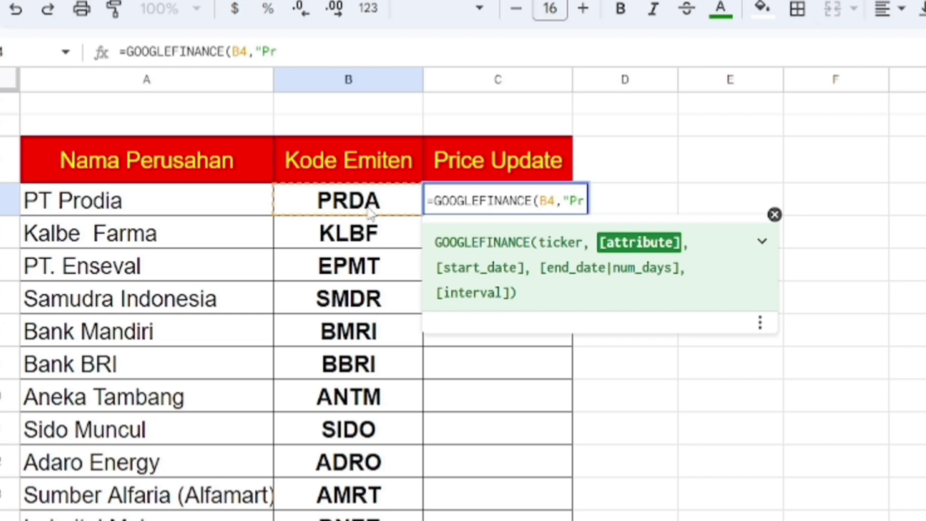
type("ice")
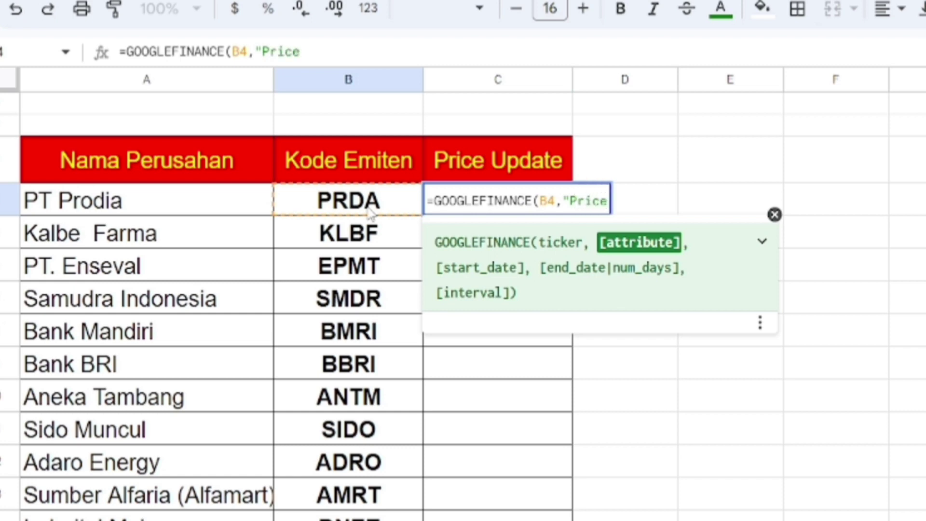
type("\"\"")
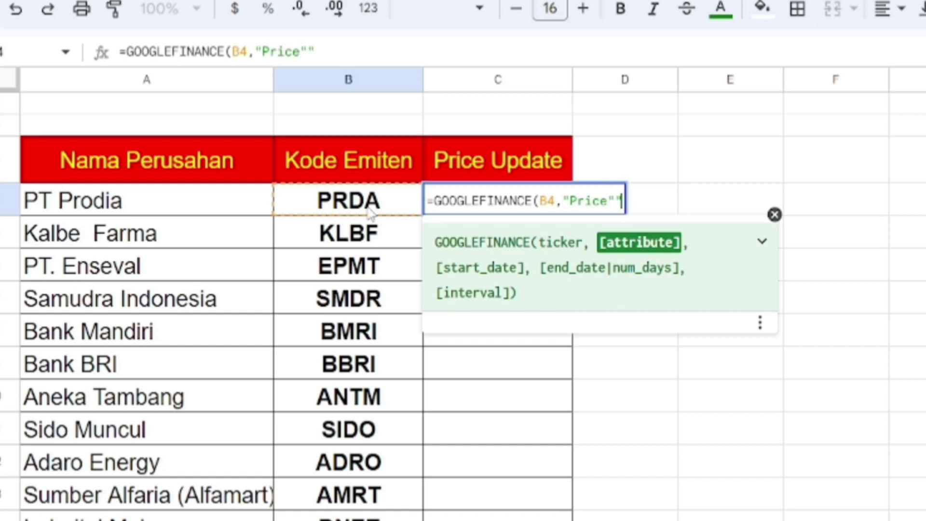
key("BackSpace")
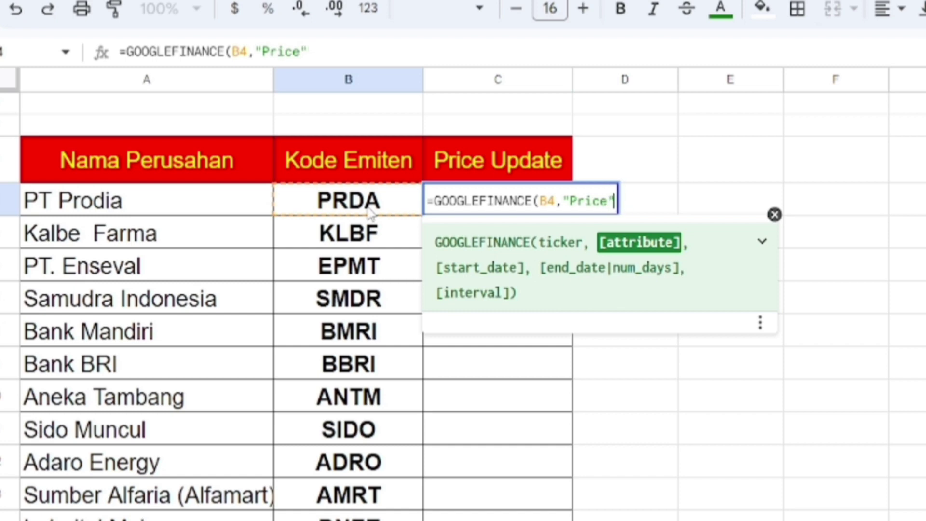
type(")")
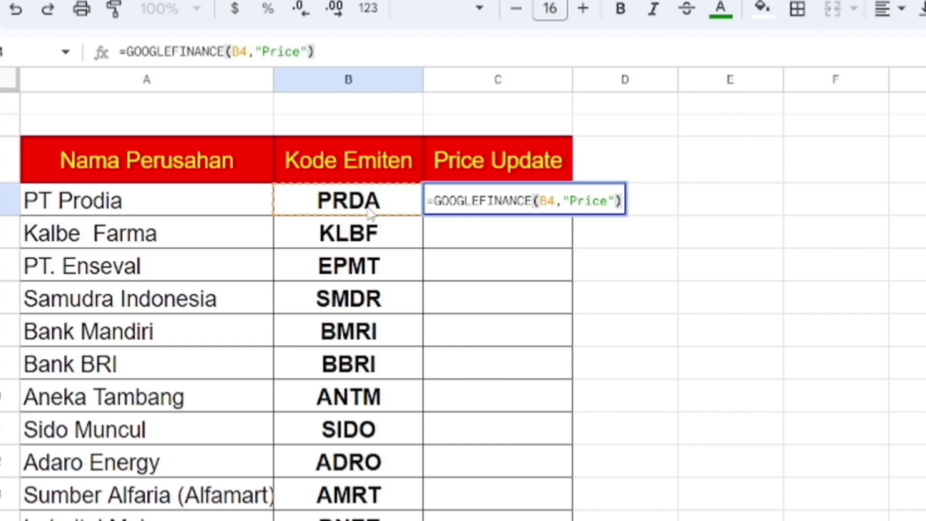
key("Return")
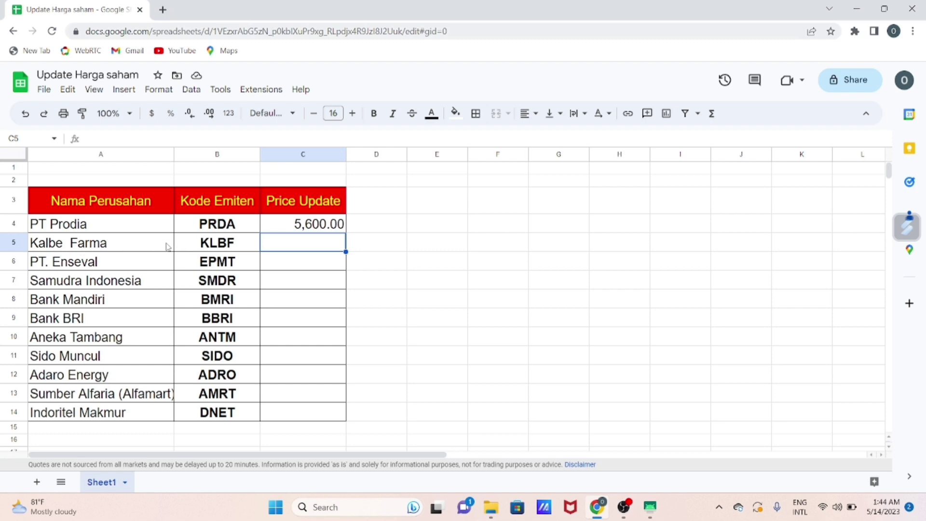
Copy C4's GOOGLEFINANCE formula down to C14, filling prices for all eleven tickers.
left_click(315, 229)
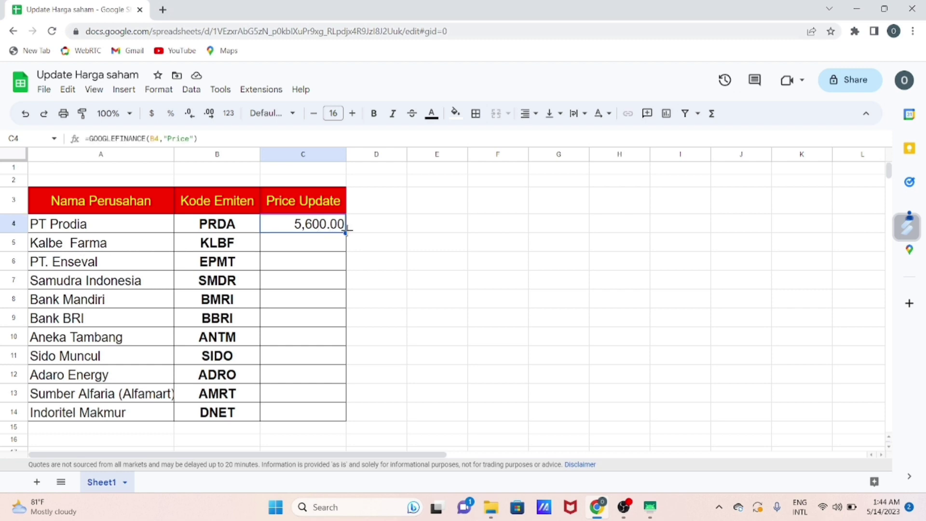
double_click(346, 233)
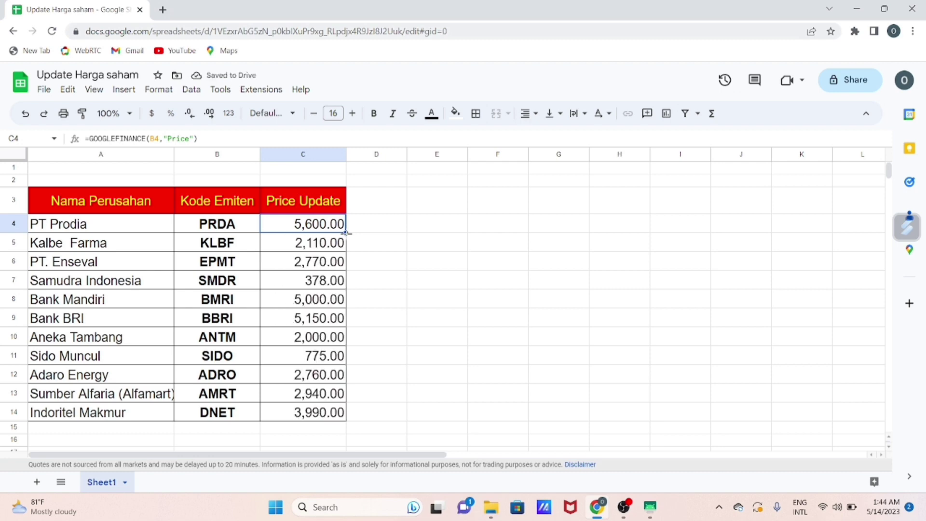
left_click(393, 259)
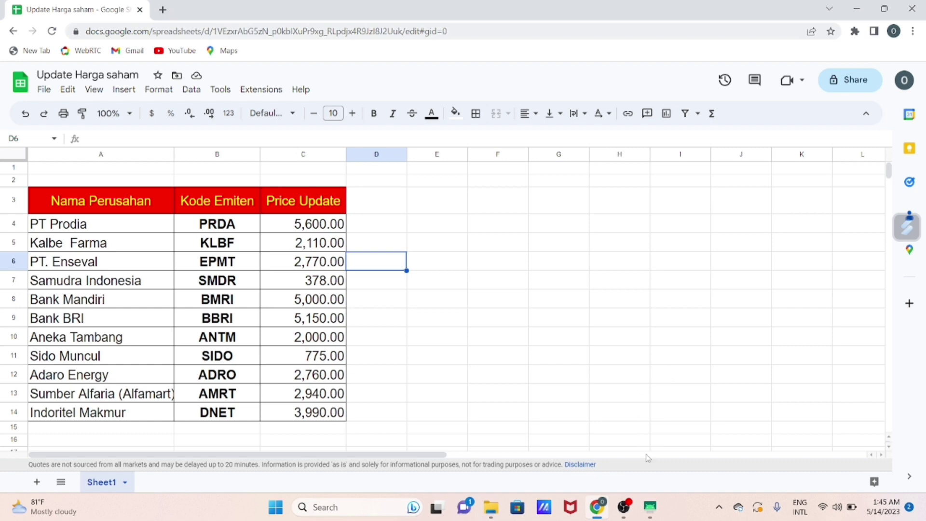
Open iPOT on the mirrored phone and look up PRDA's quote of 5,600.
left_click(658, 509)
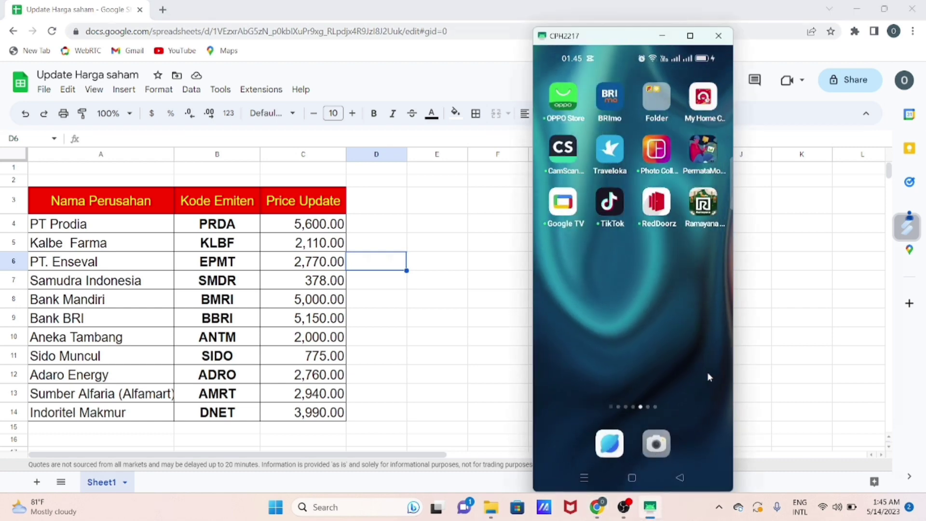
left_click_drag(574, 371, 707, 371)
scroll(707, 370, "down", 1)
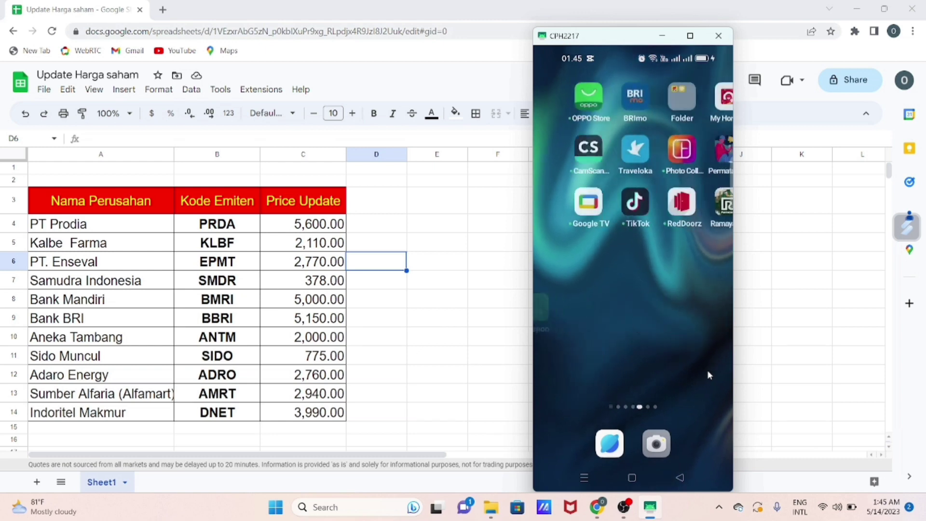
scroll(707, 369, "down", 1)
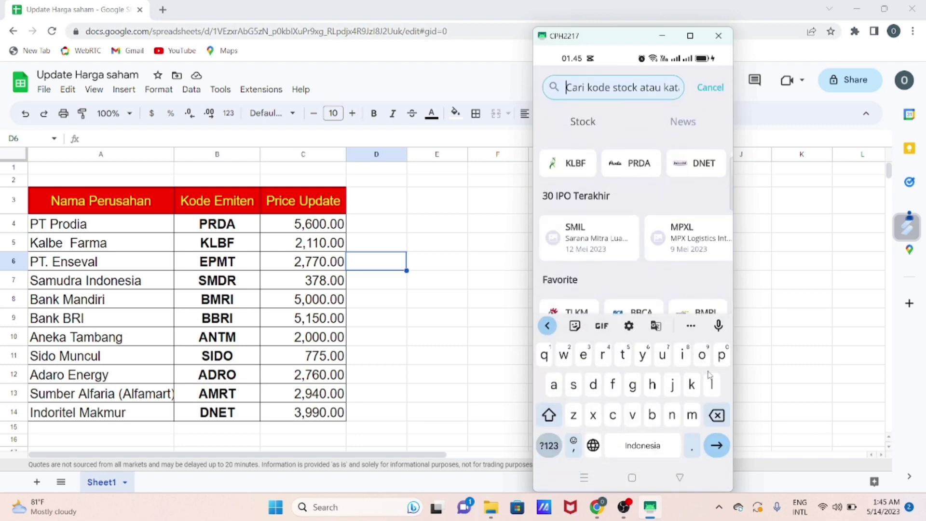
type("prda")
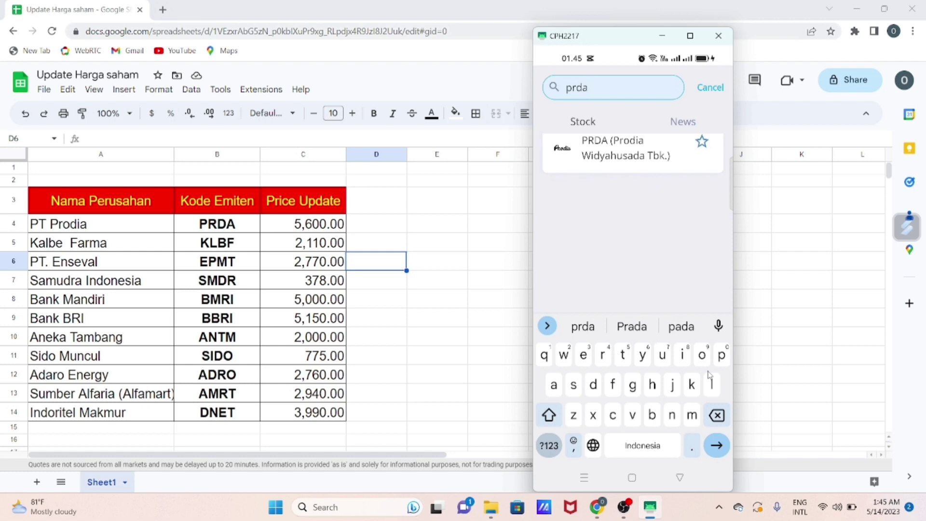
key("Return")
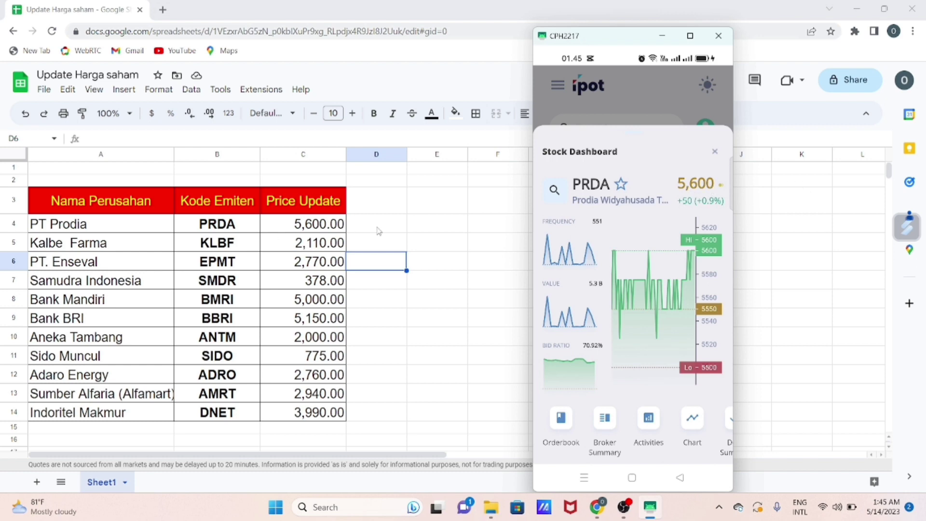
Search EPMT in iPOT for its 2,770 quote, then return to the spreadsheet.
left_click(600, 184)
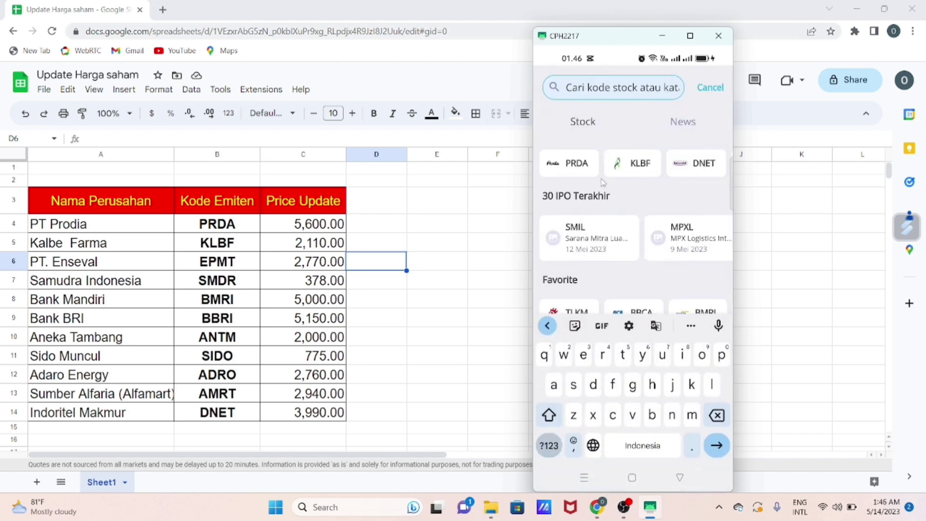
left_click(607, 168)
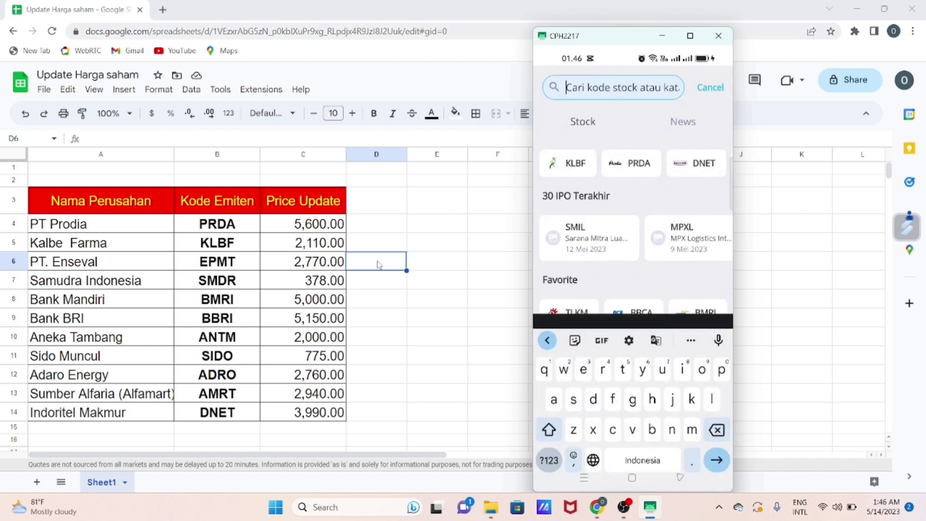
type("ep")
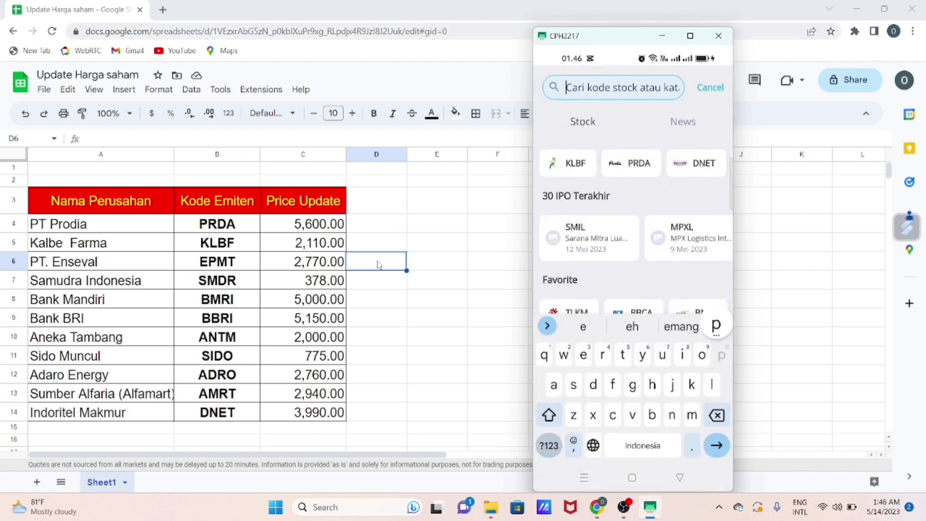
type("m")
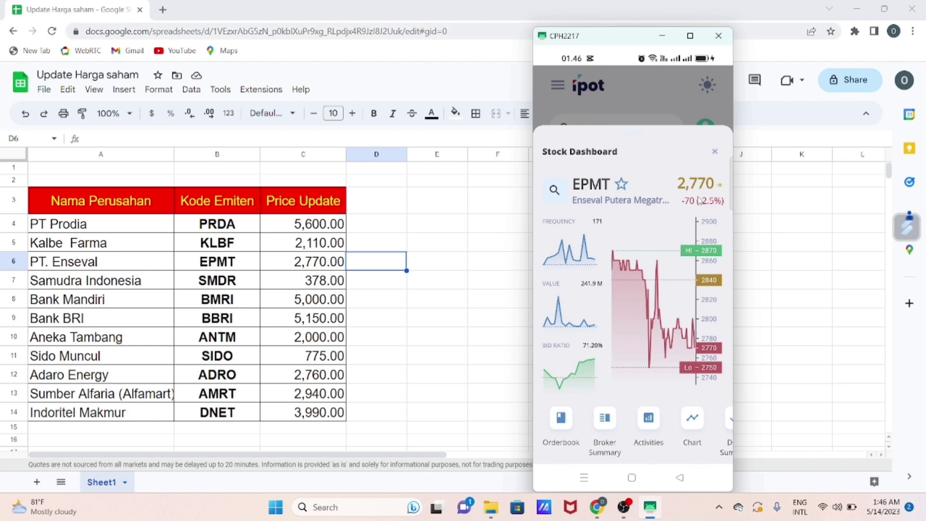
left_click(304, 261)
Check PT. Enseval's price in C6, then raise the phone-mirror window slightly higher.
left_click(304, 261)
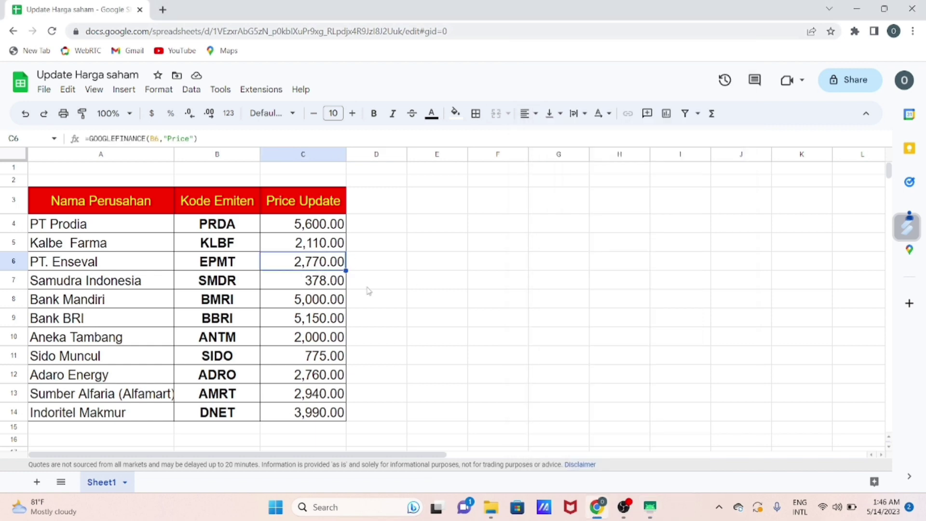
left_click(650, 507)
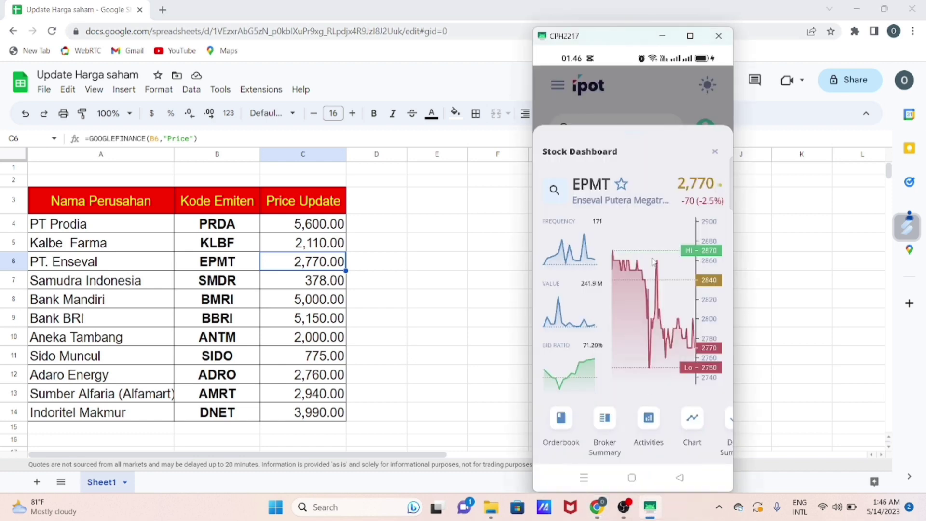
left_click_drag(616, 42, 616, 21)
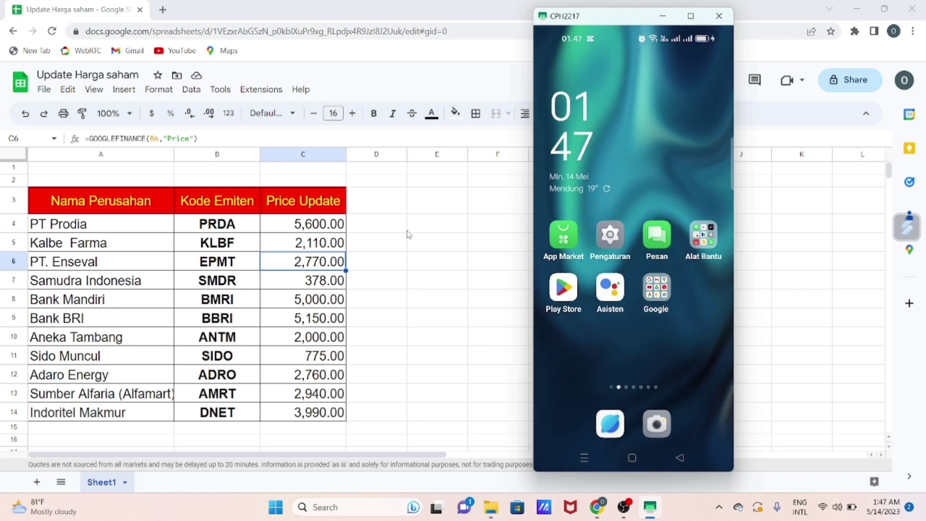
Minimize the phone mirror so the full eleven-row price table is visible.
left_click(661, 17)
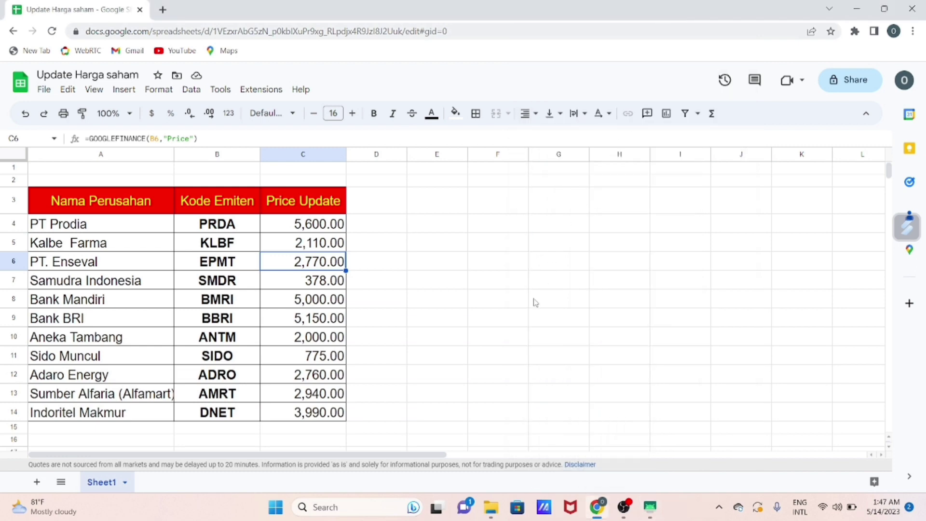